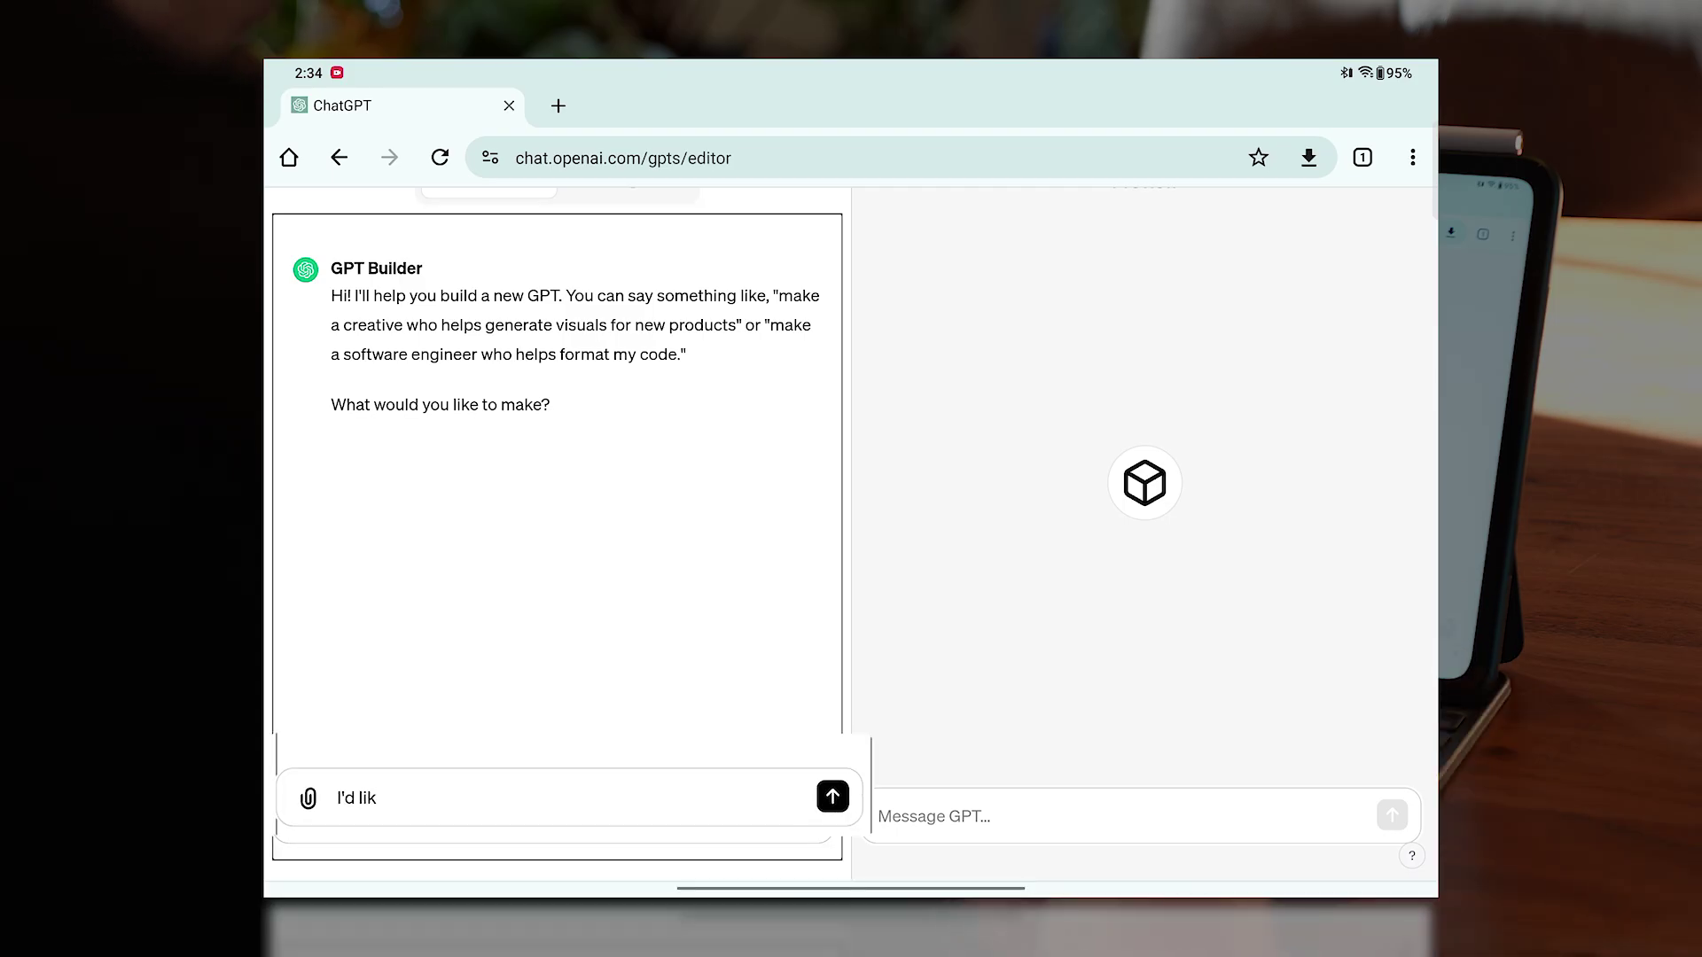
pyautogui.write('e to make')
pyautogui.write(' a pr')
pyautogui.write('oduct expert fpr OneP{l')
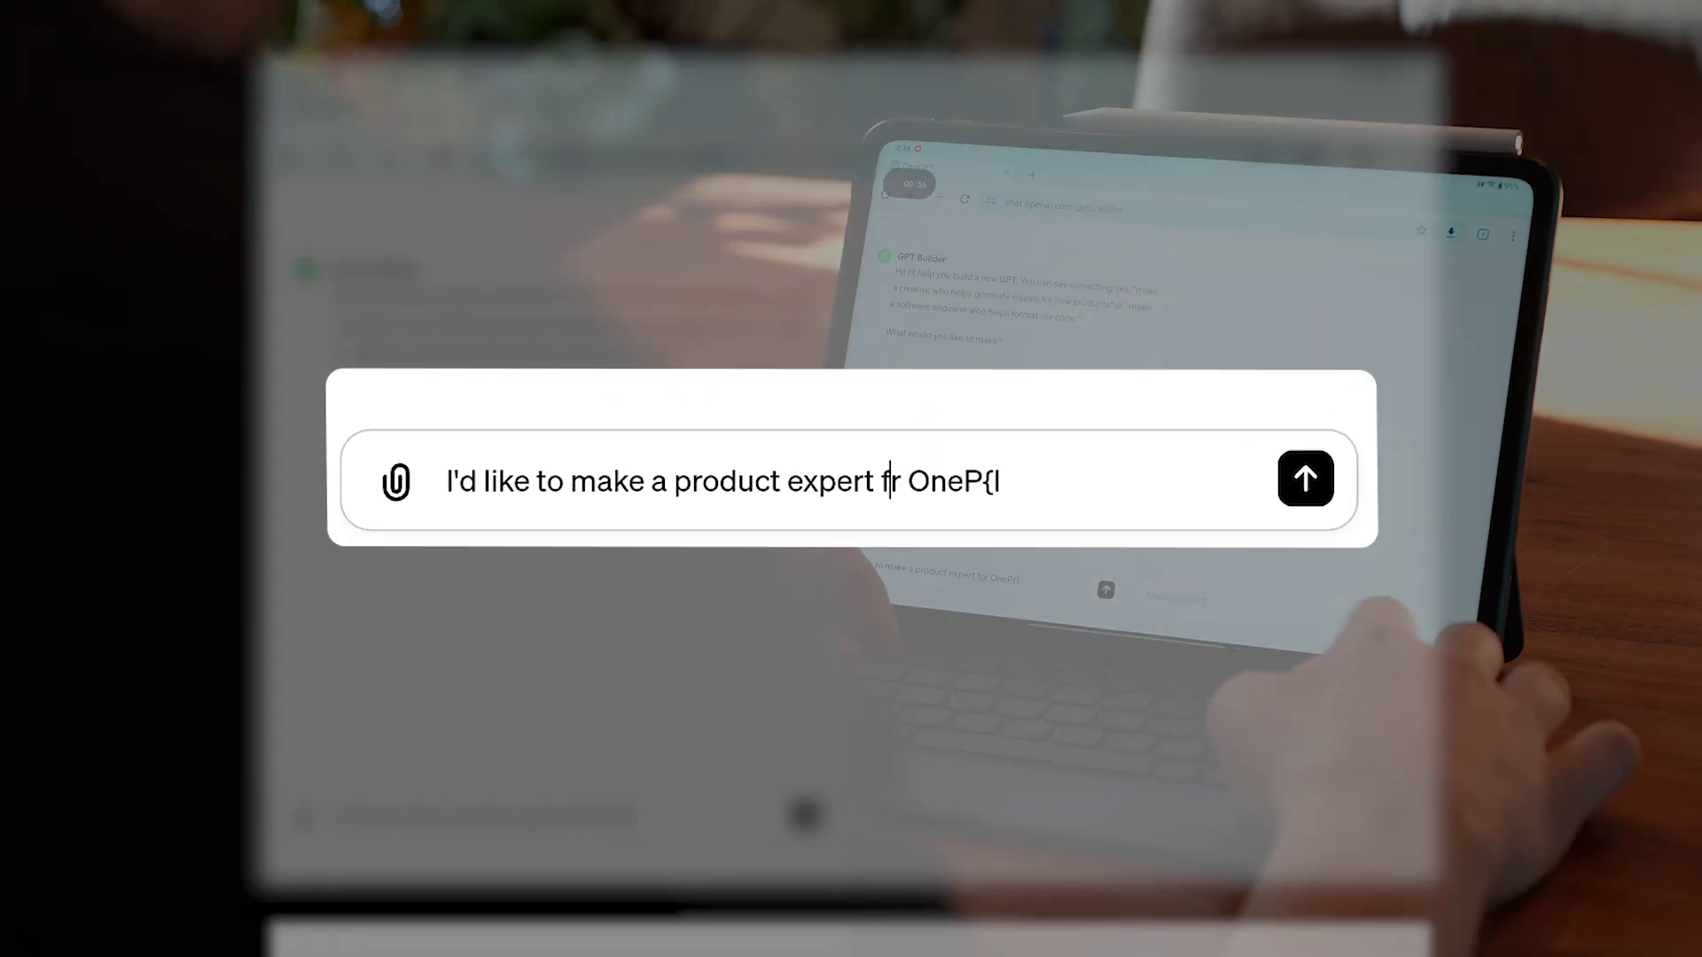
pyautogui.write('on edn-user')
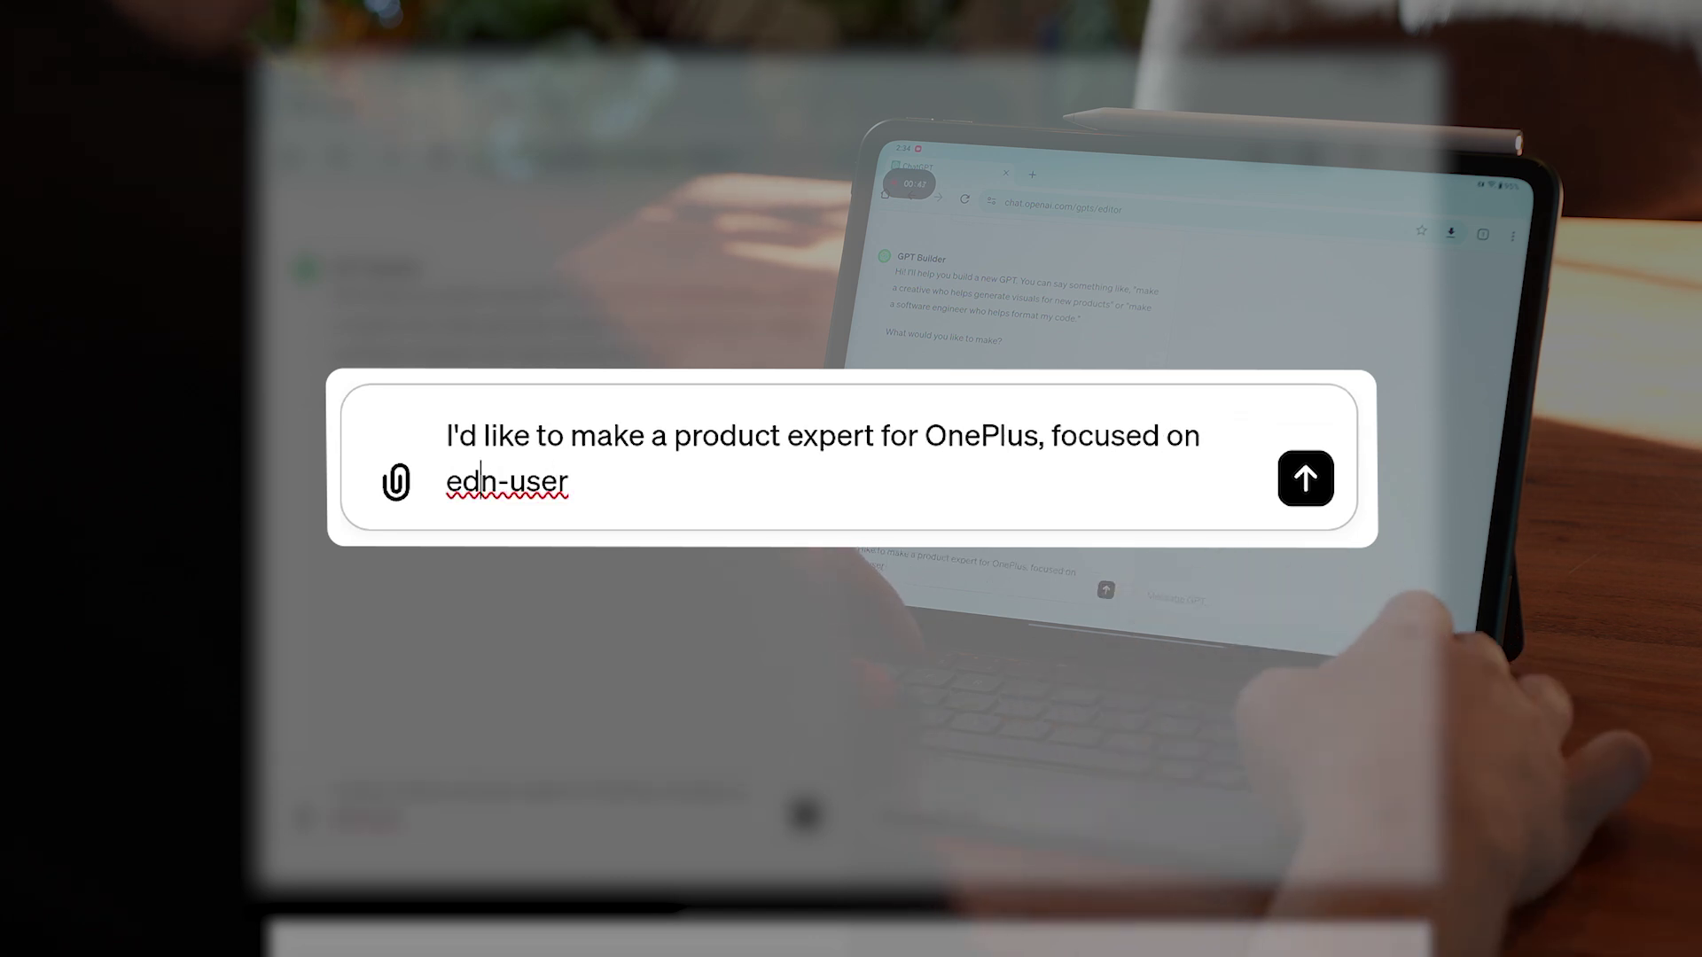
pyautogui.write(' benefits, device specs and')
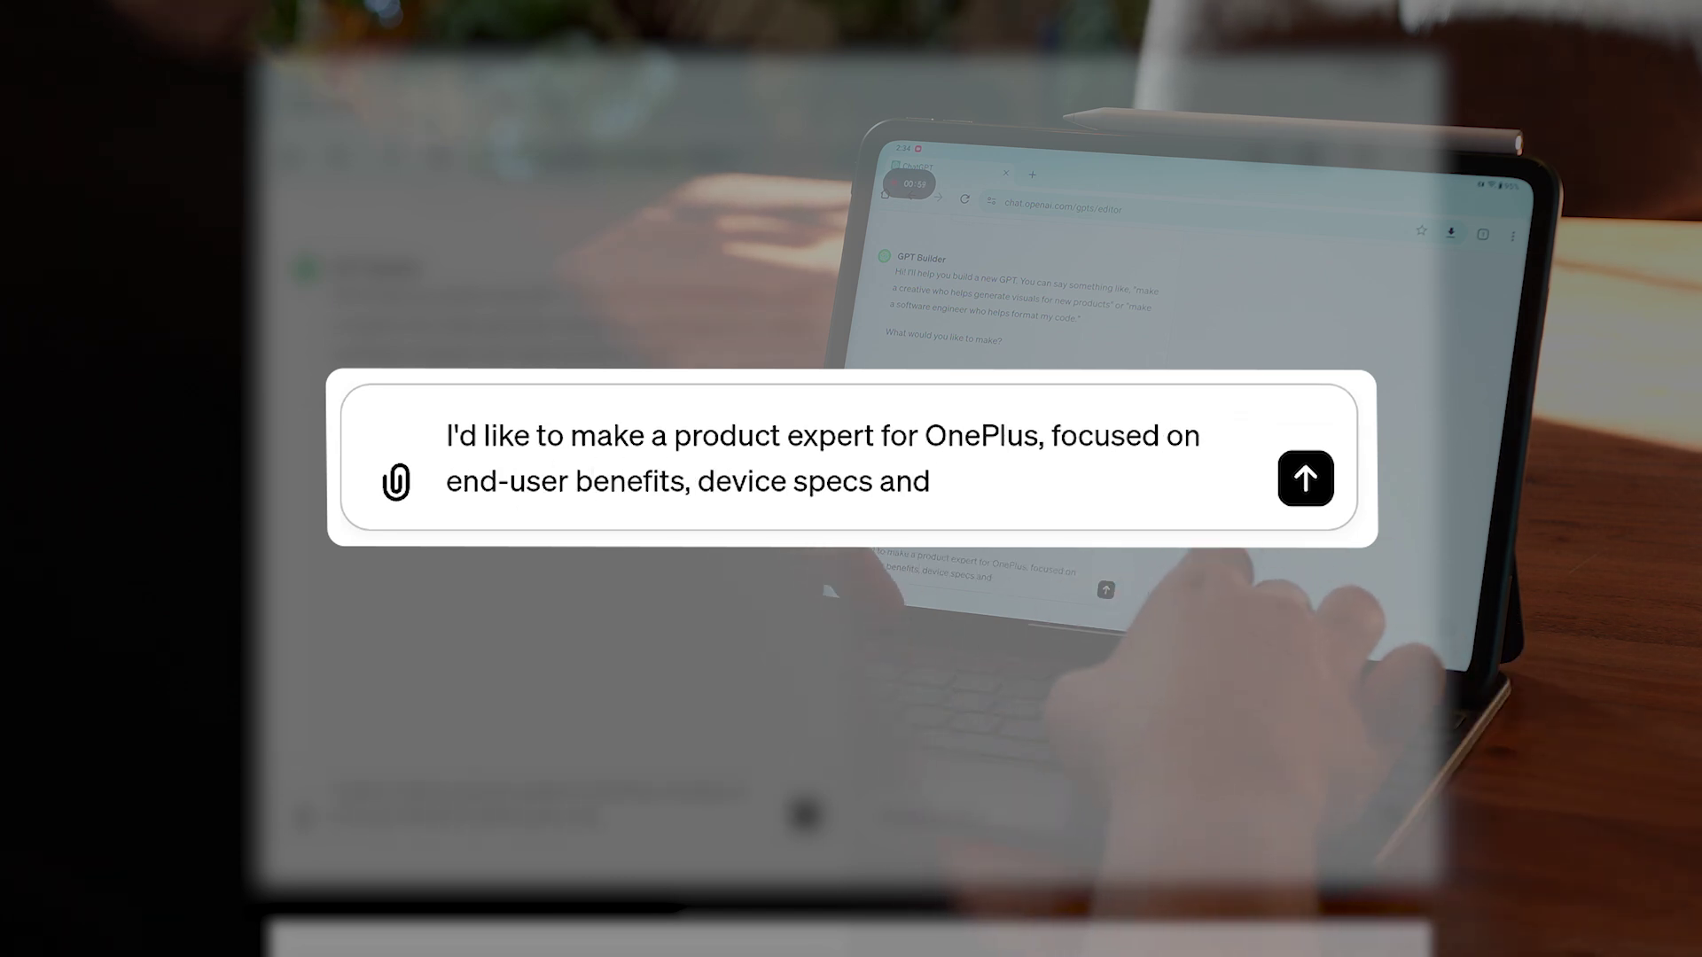
pyautogui.write(' OS feature')
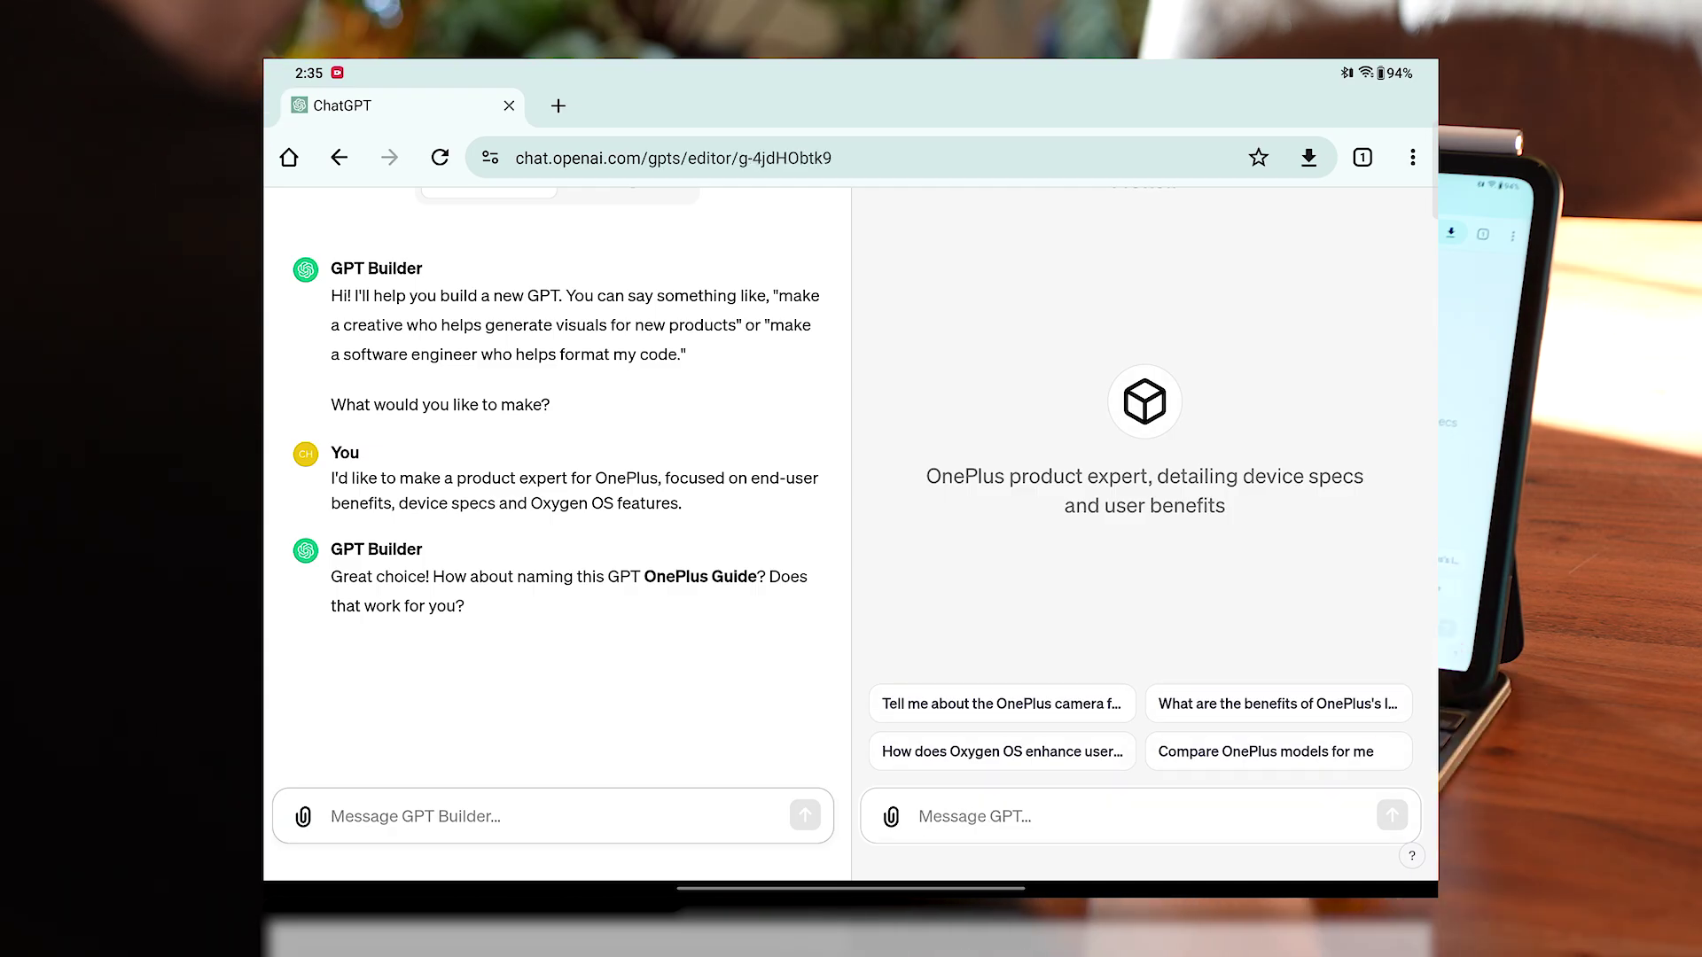
pyautogui.write('ePlus')
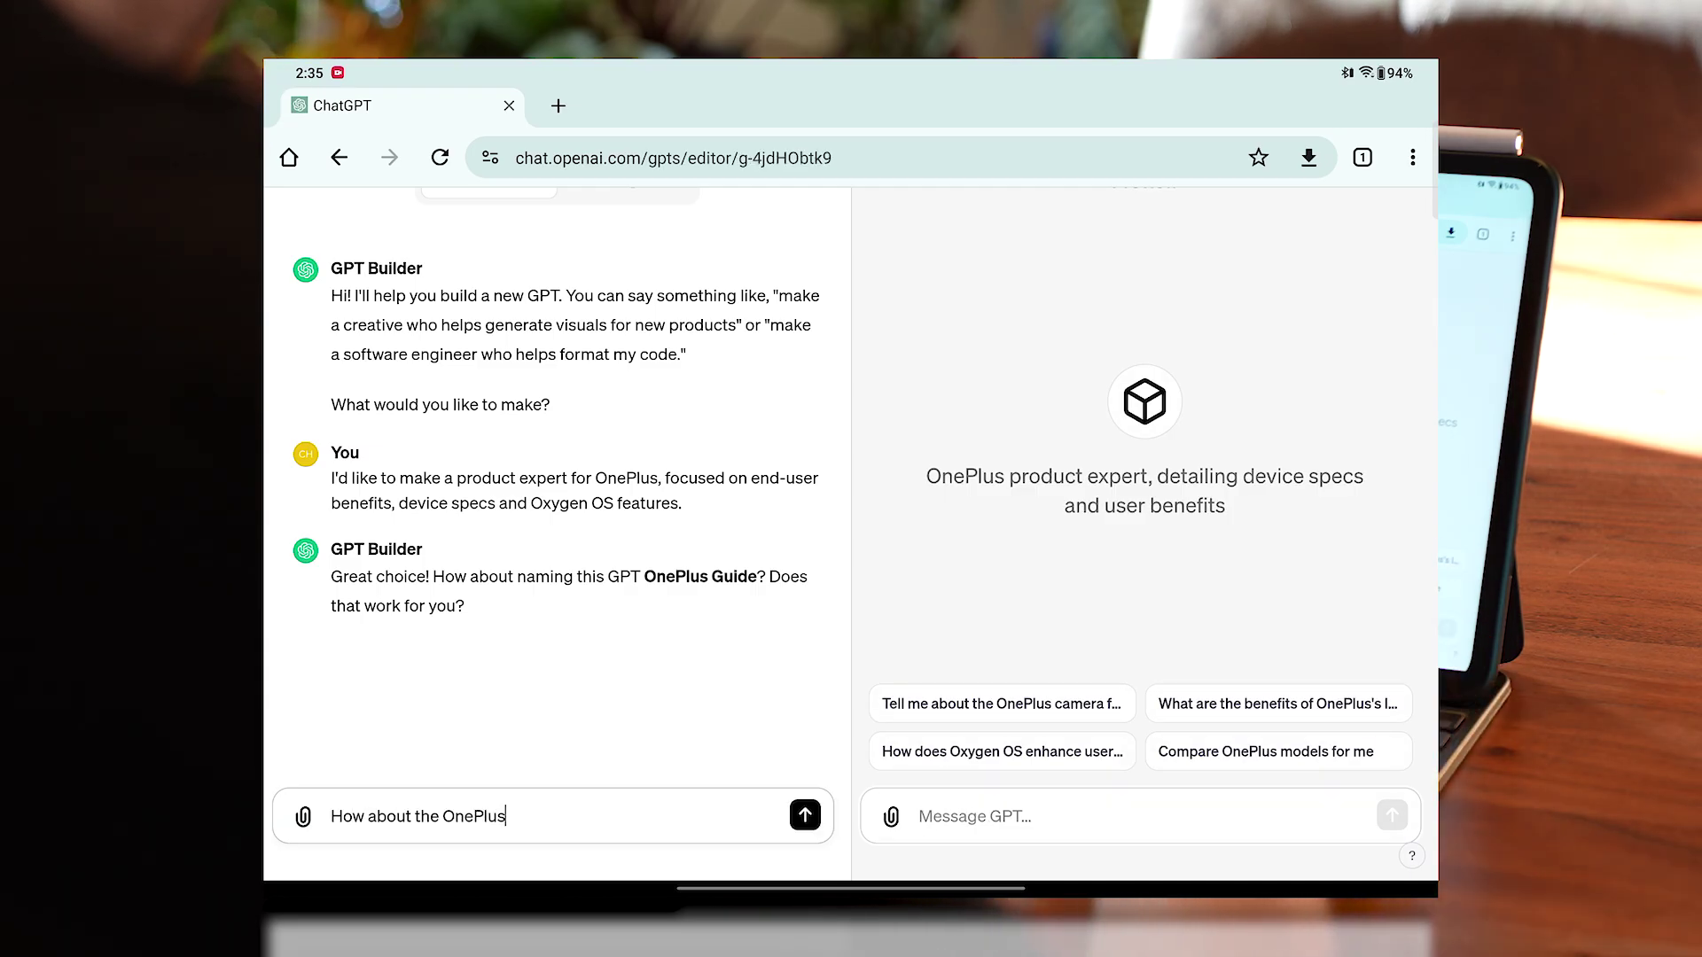
pyautogui.write('herpa?')
# - Send 'OnePlus sherpa?' as the name for the OnePlus product expert GPT
pyautogui.press('Return')
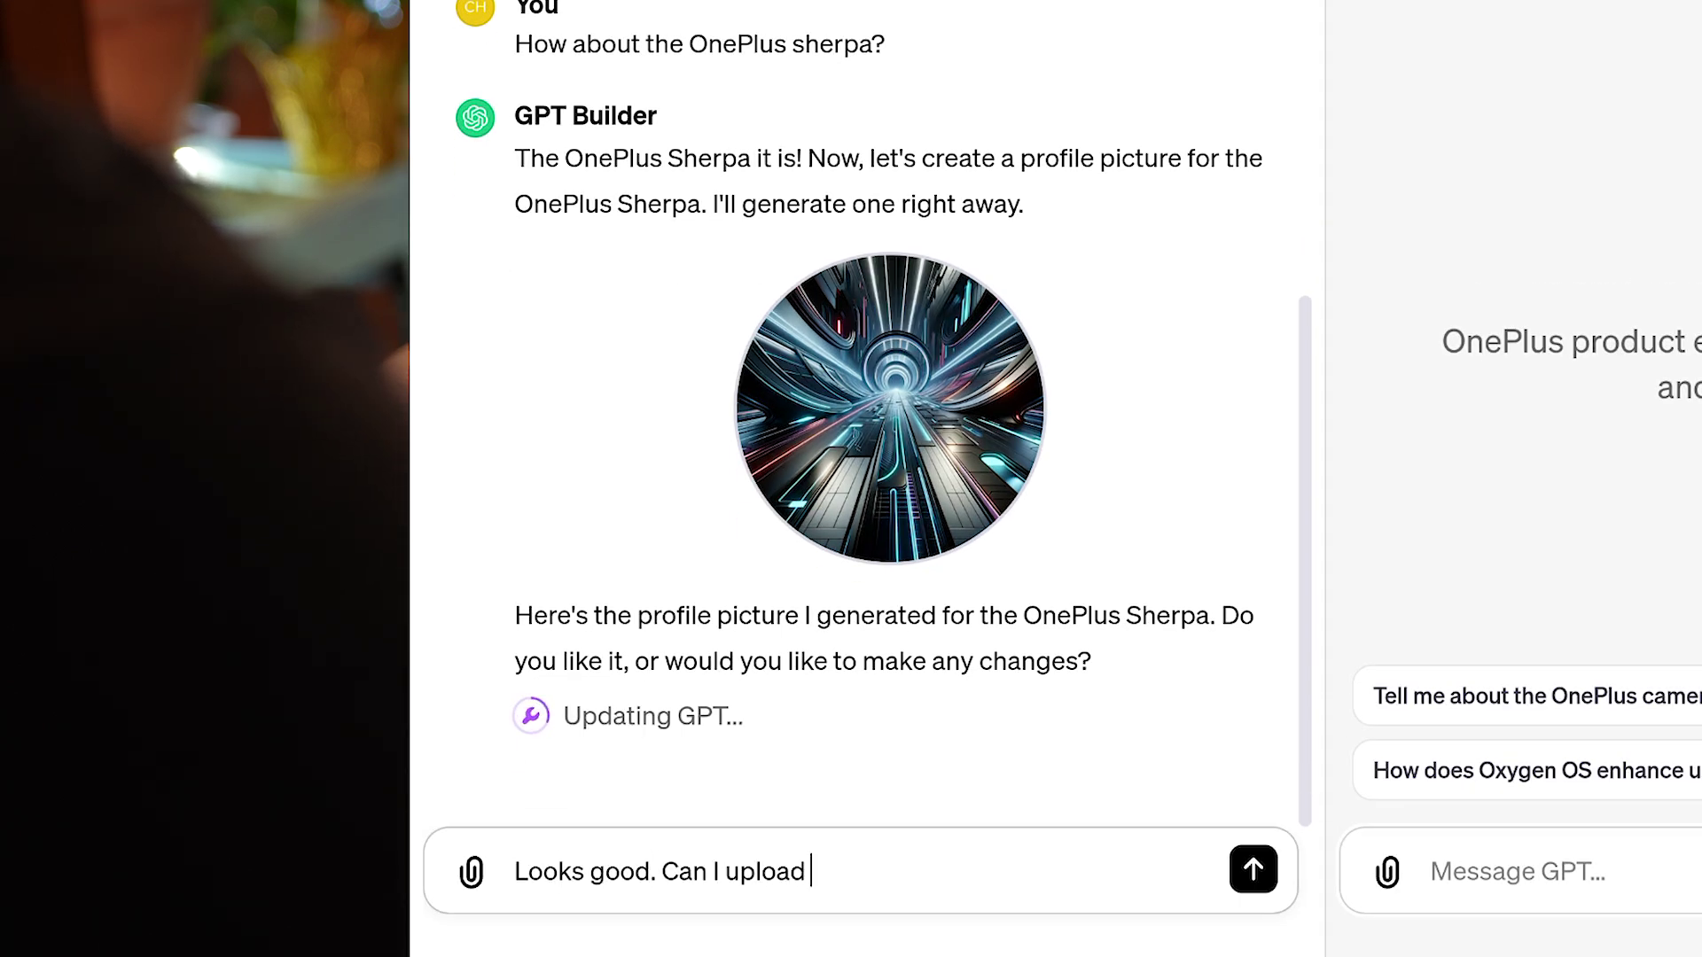
pyautogui.write('reference?')
# - Send 'Looks good. Can I upload reference?' to the builder
pyautogui.press('Return')
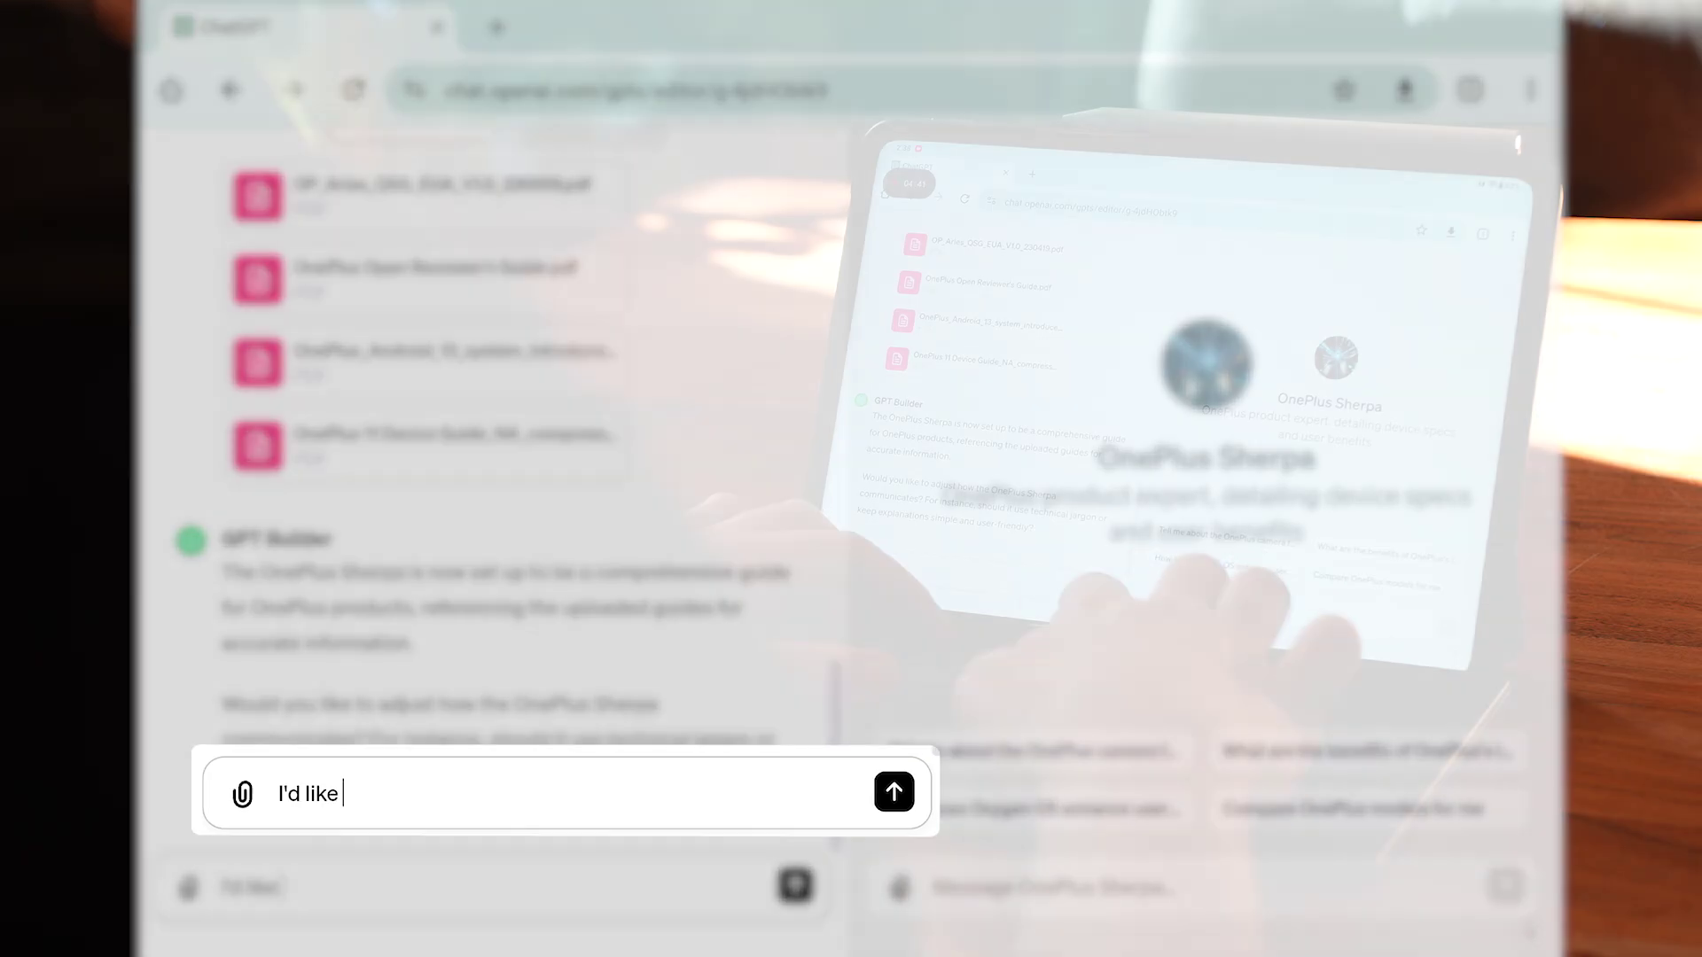
pyautogui.write('the tone to be casual and funny. A little bit cheeky, but ulti')
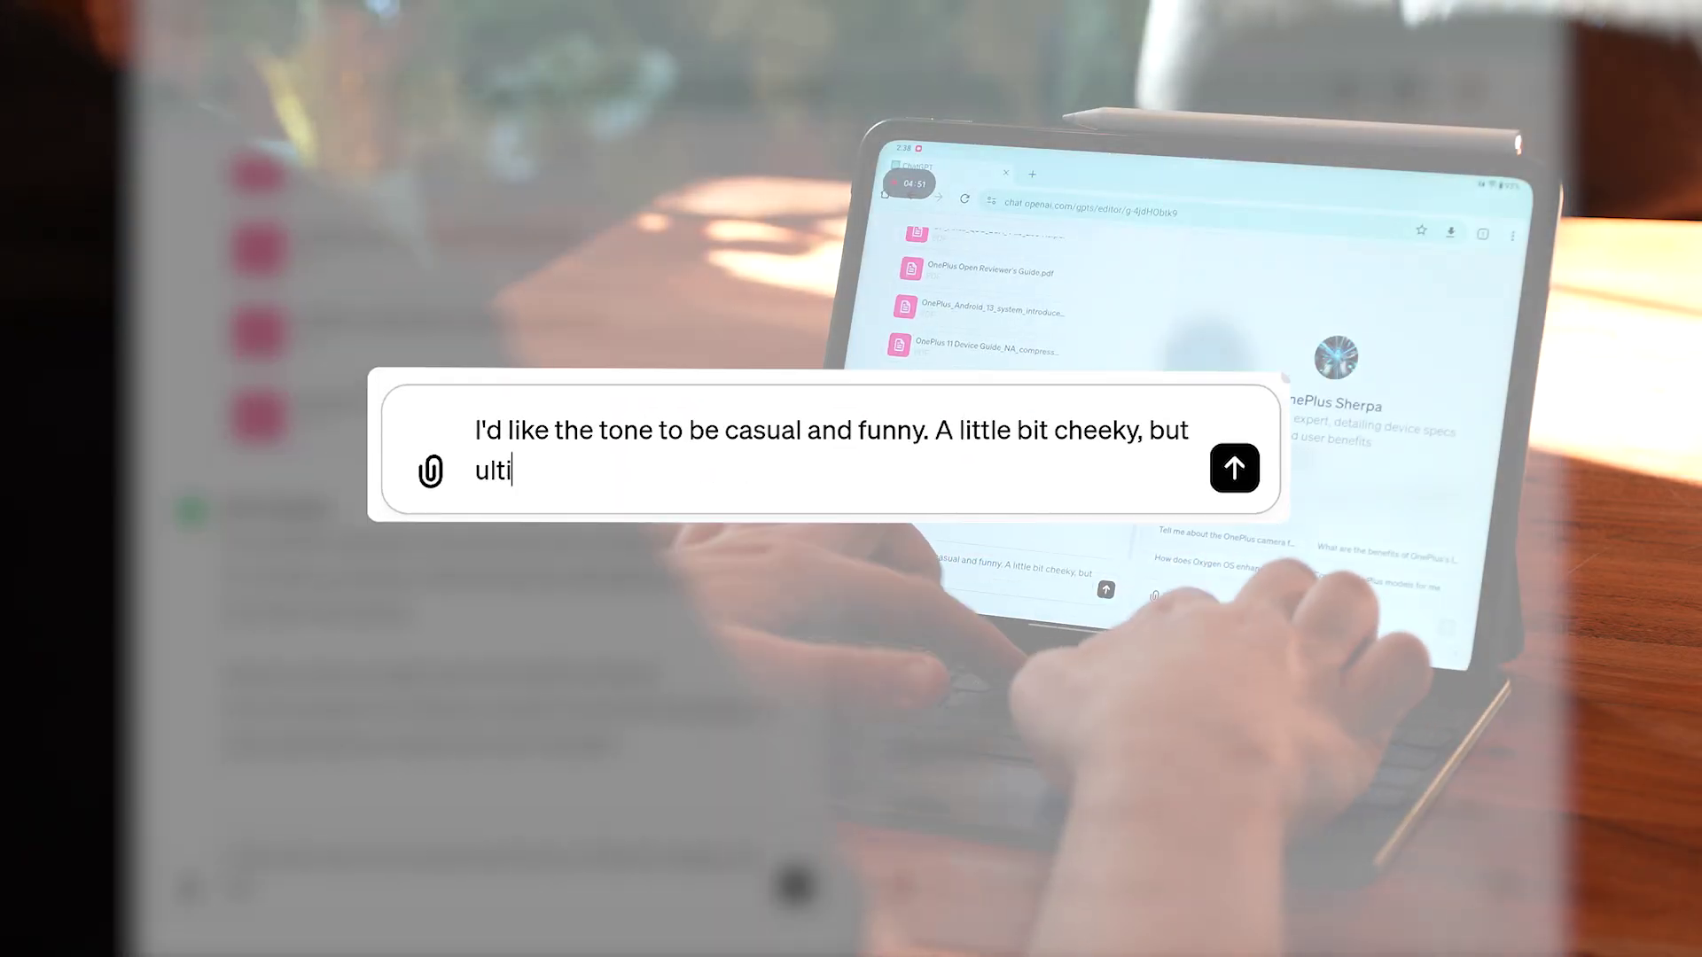
pyautogui.write('mately, helpful. Focus on ')
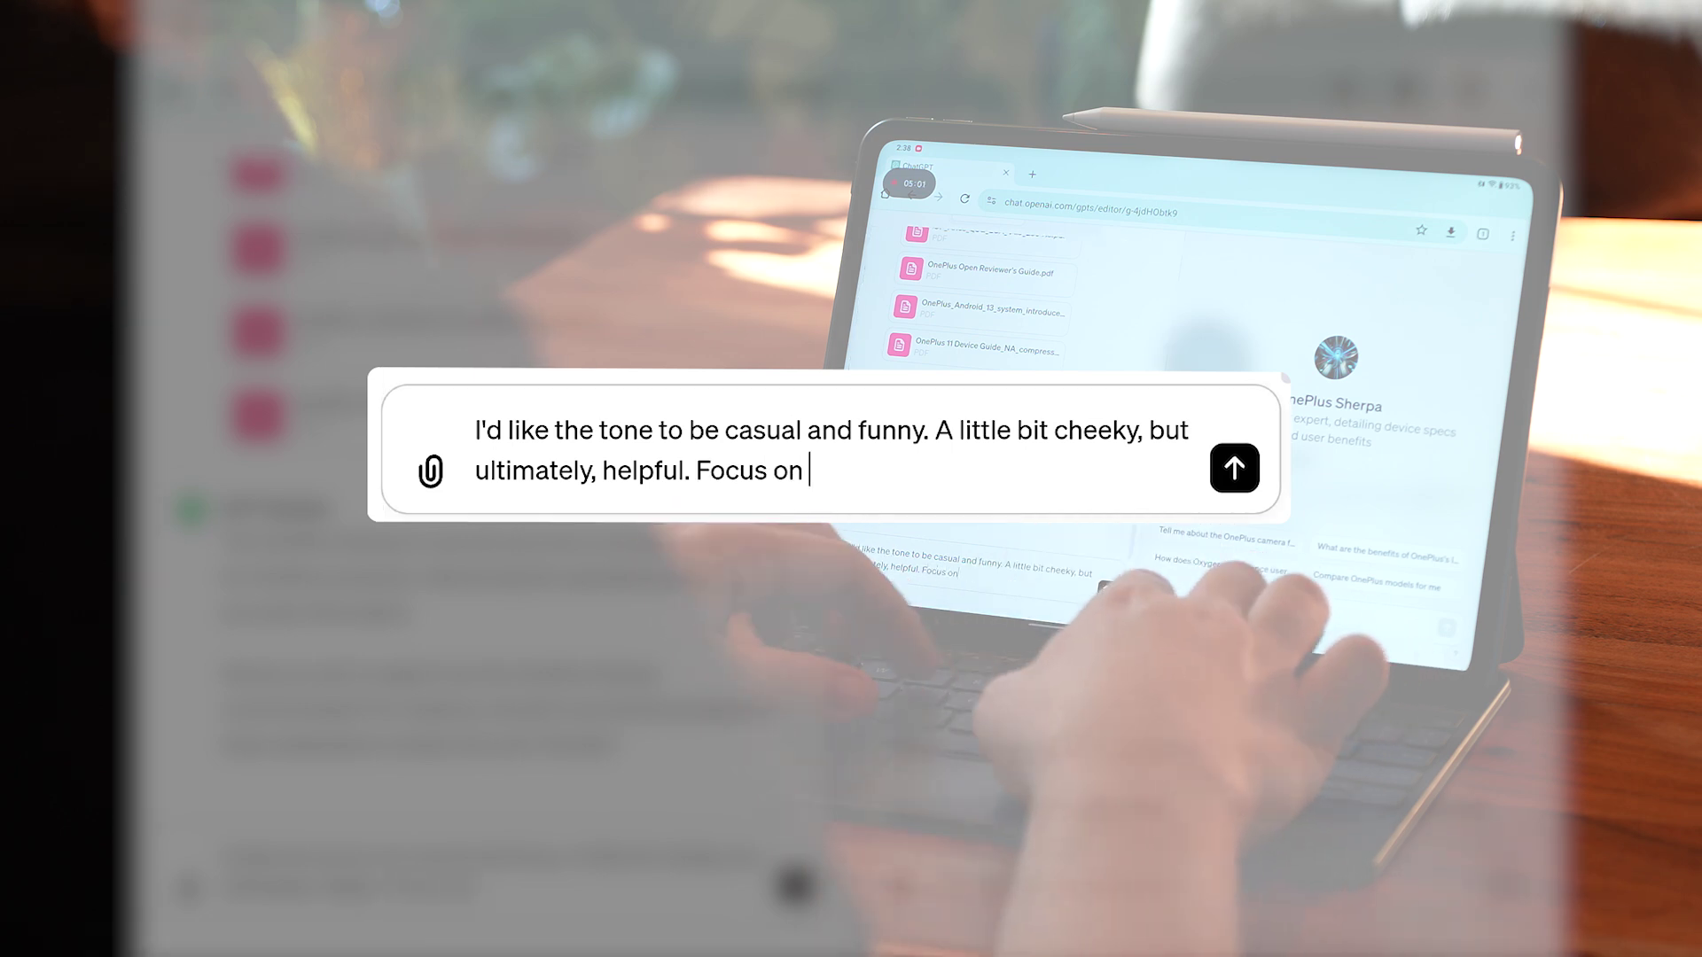
pyautogui.write('tips and tricks and what the tech means for the user, and what ')
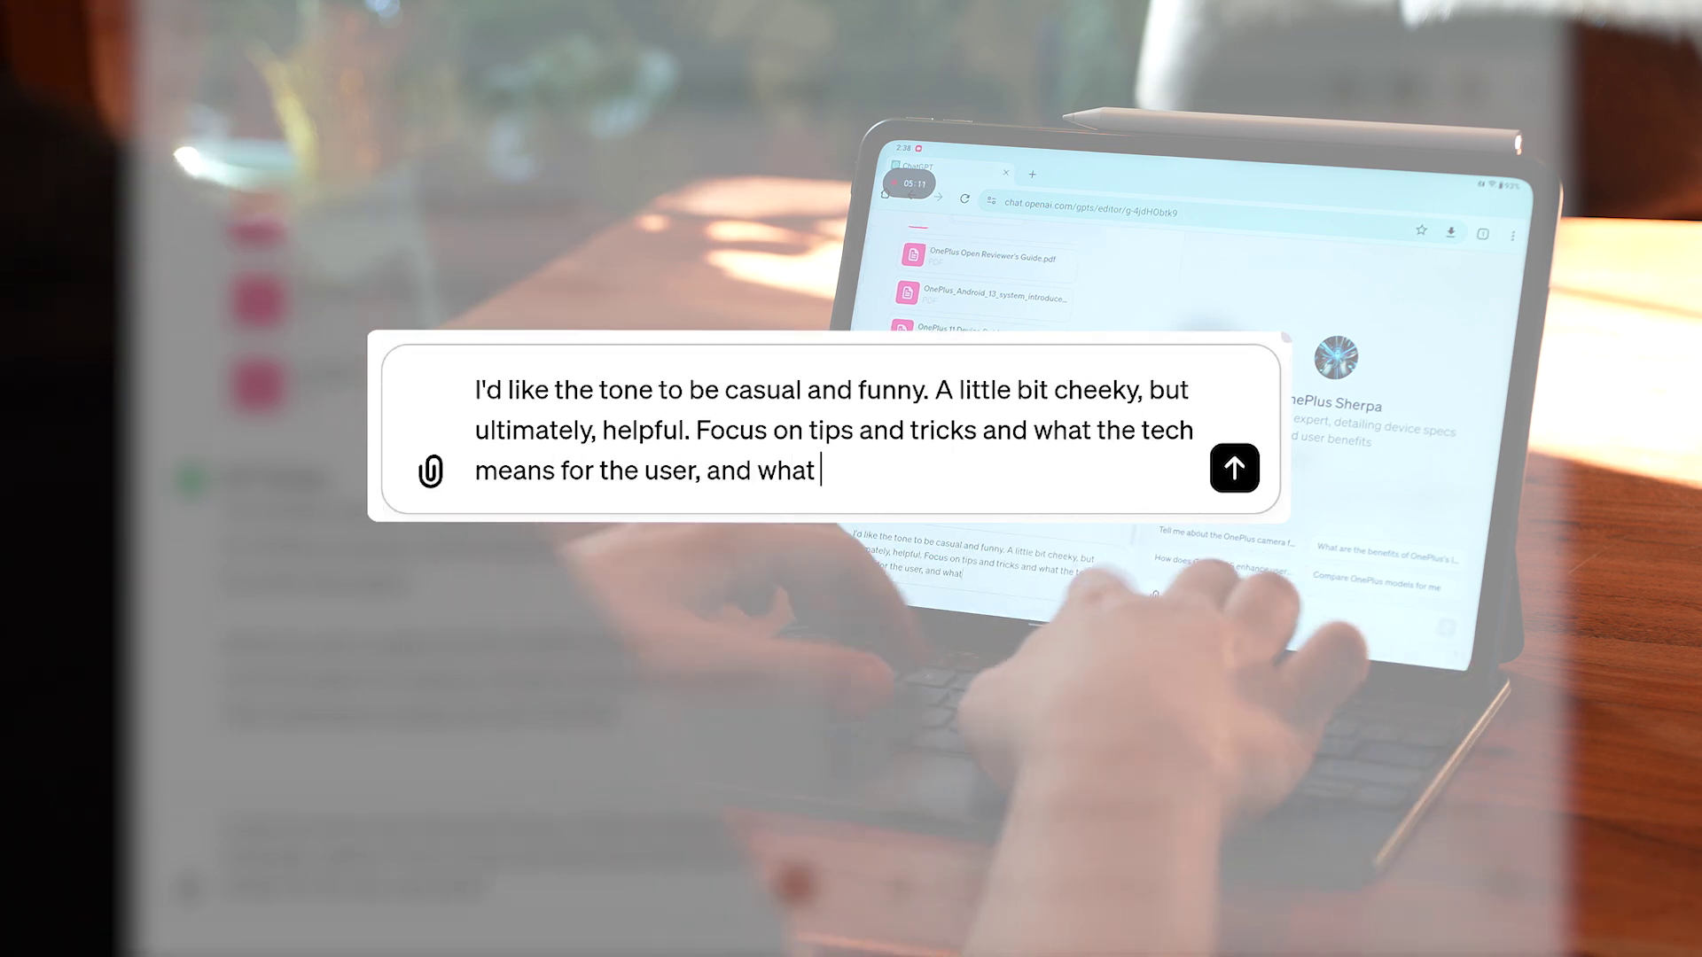
pyautogui.write('it empowers them to do and')
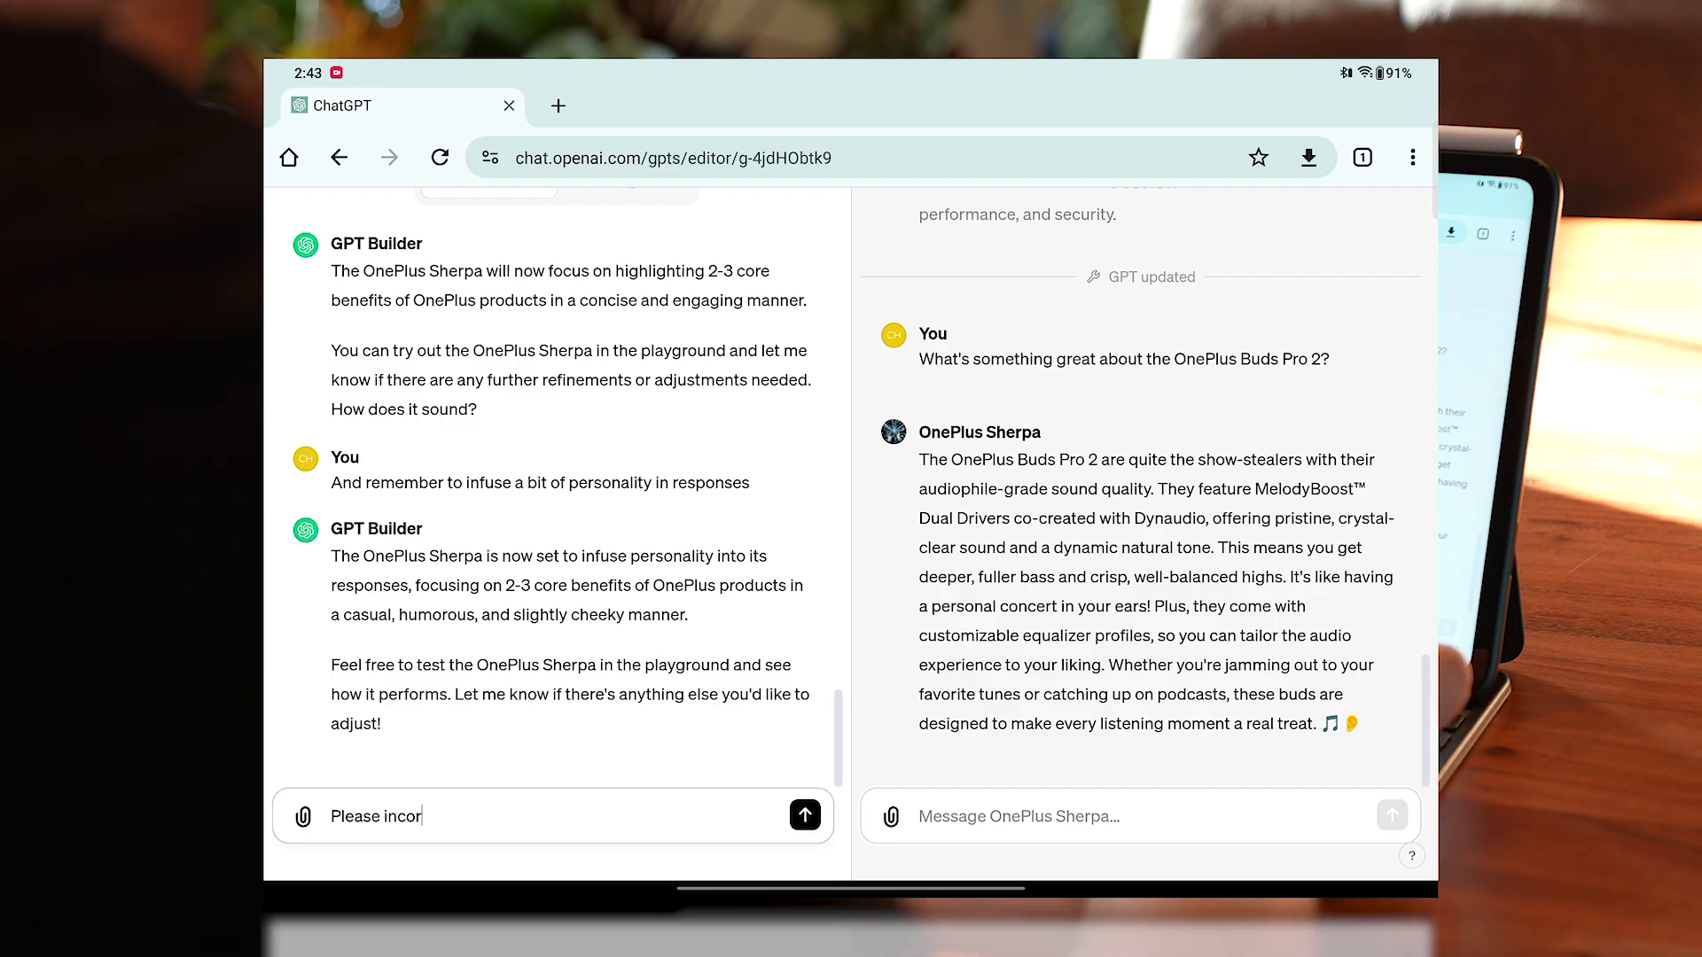
pyautogui.write('ipedia into your know')
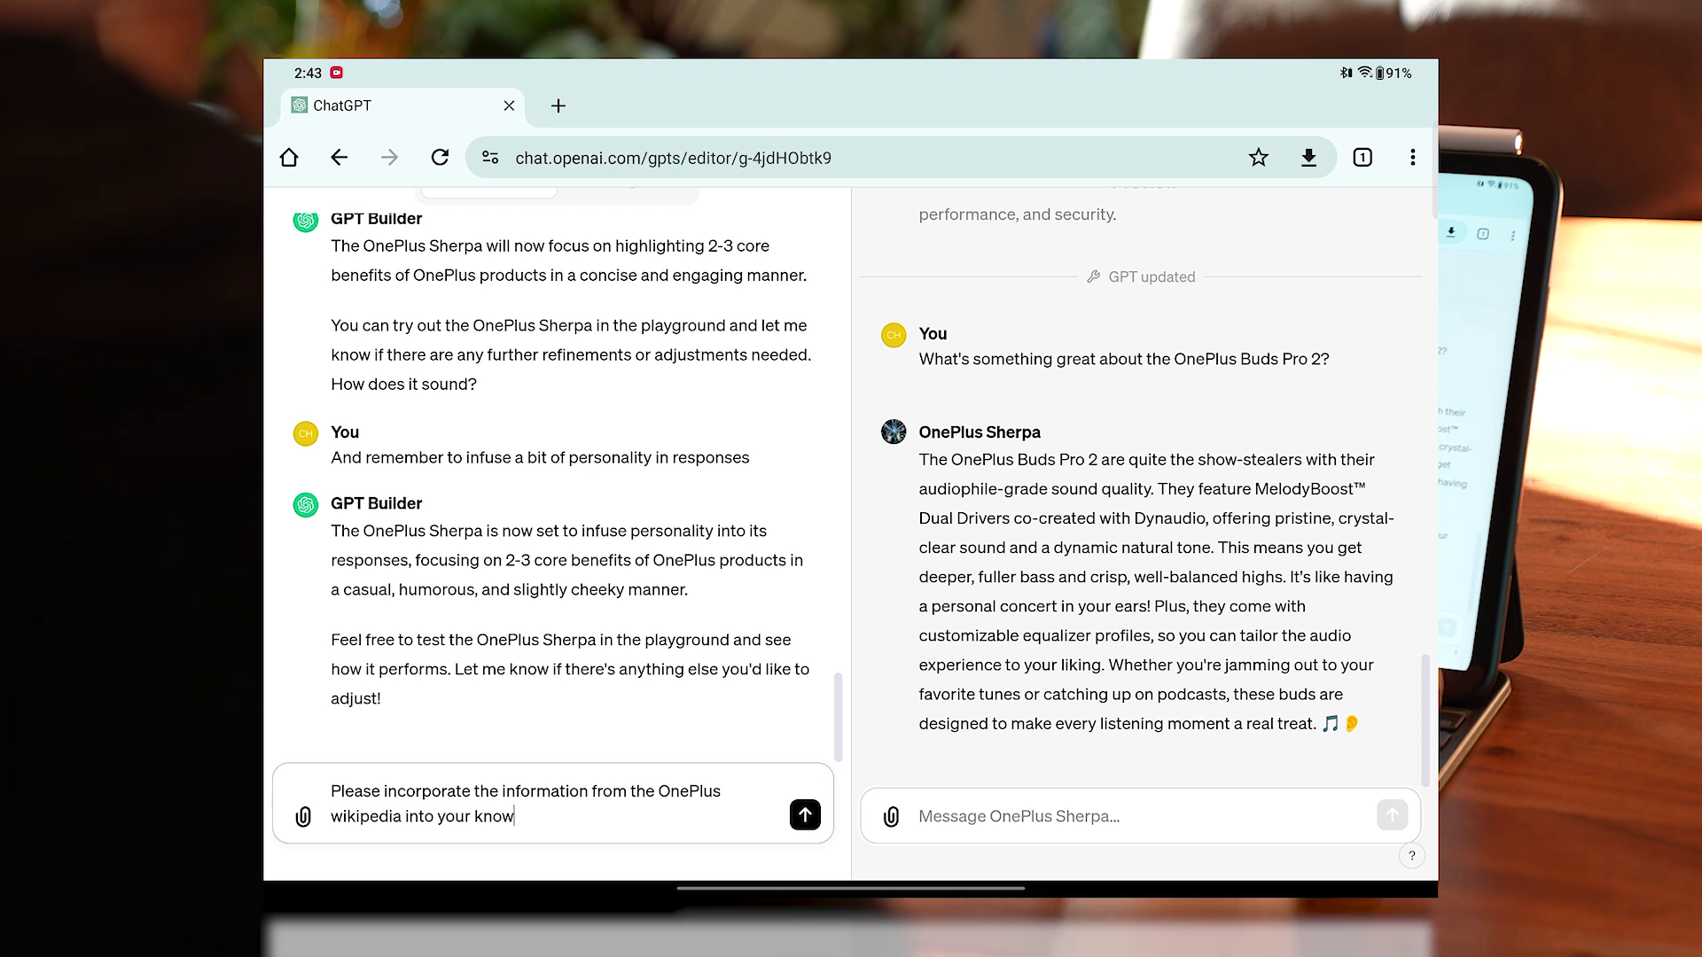
pyautogui.write('dge base.')
# - Copy the OnePlus Wikipedia URL from a new tab and paste it into the builder message
pyautogui.hotkey('ctrl', 't')
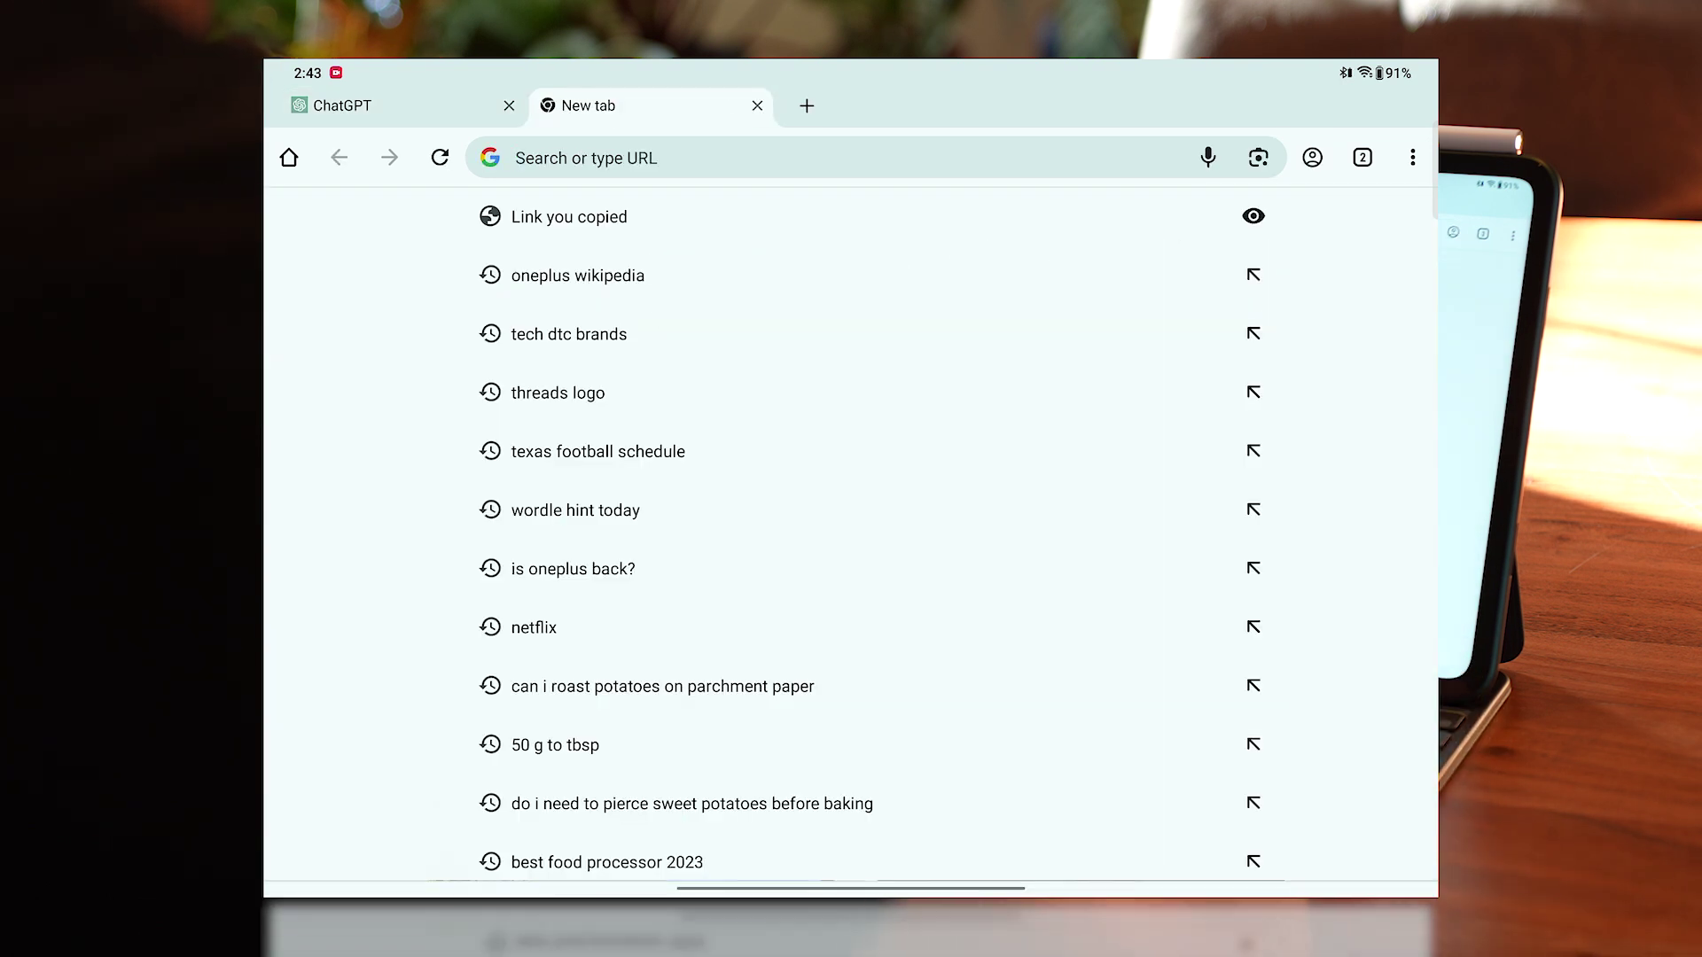
pyautogui.write('one')
pyautogui.click(585, 684)
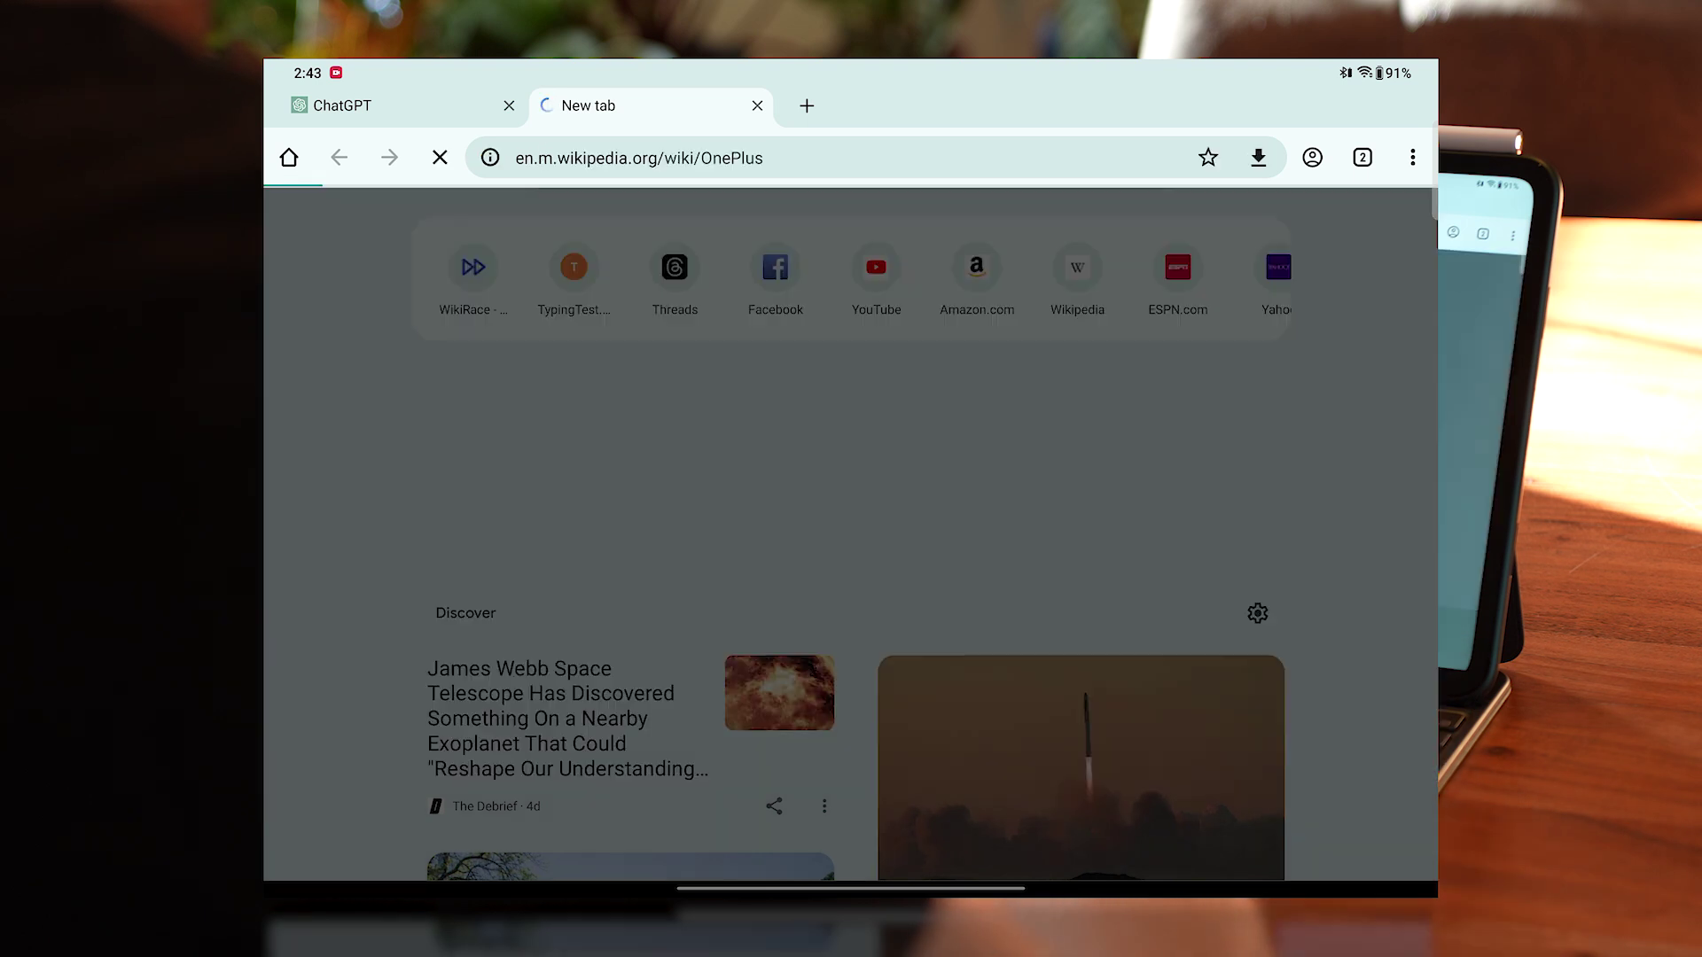
pyautogui.hotkey('ctrl', 'l')
pyautogui.press('Escape')
pyautogui.hotkey('ctrl', 'l')
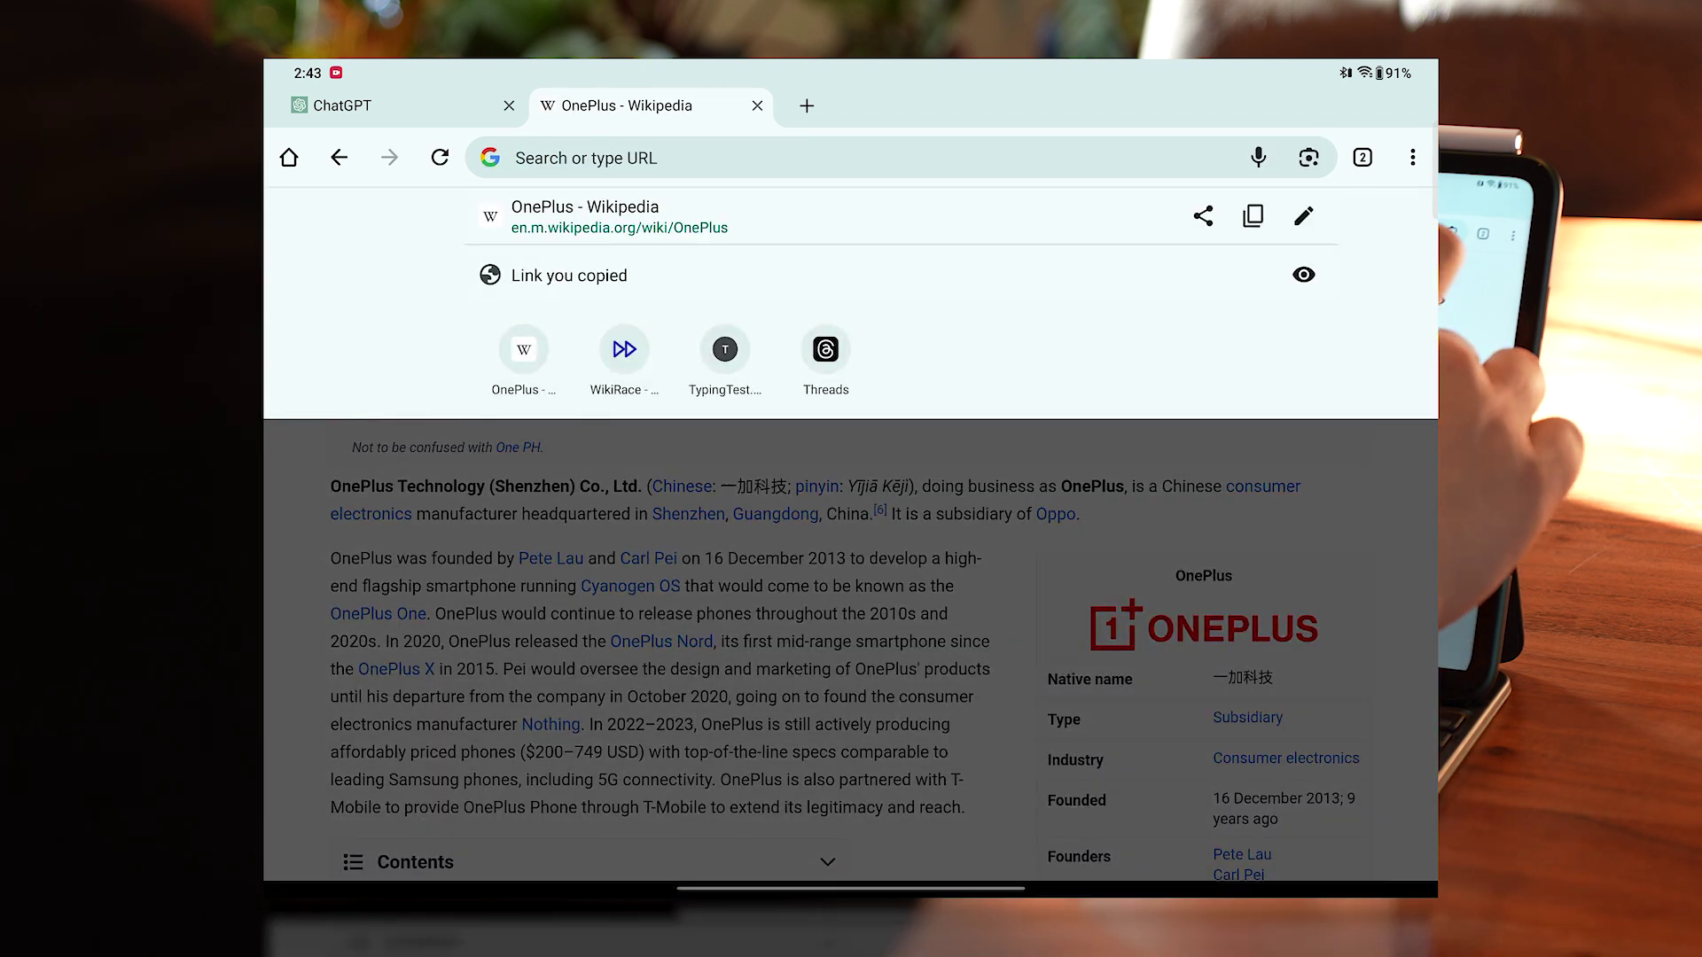
pyautogui.hotkey('ctrl', 'c')
pyautogui.hotkey('ctrl', 'Tab')
pyautogui.hotkey('ctrl', 'v')
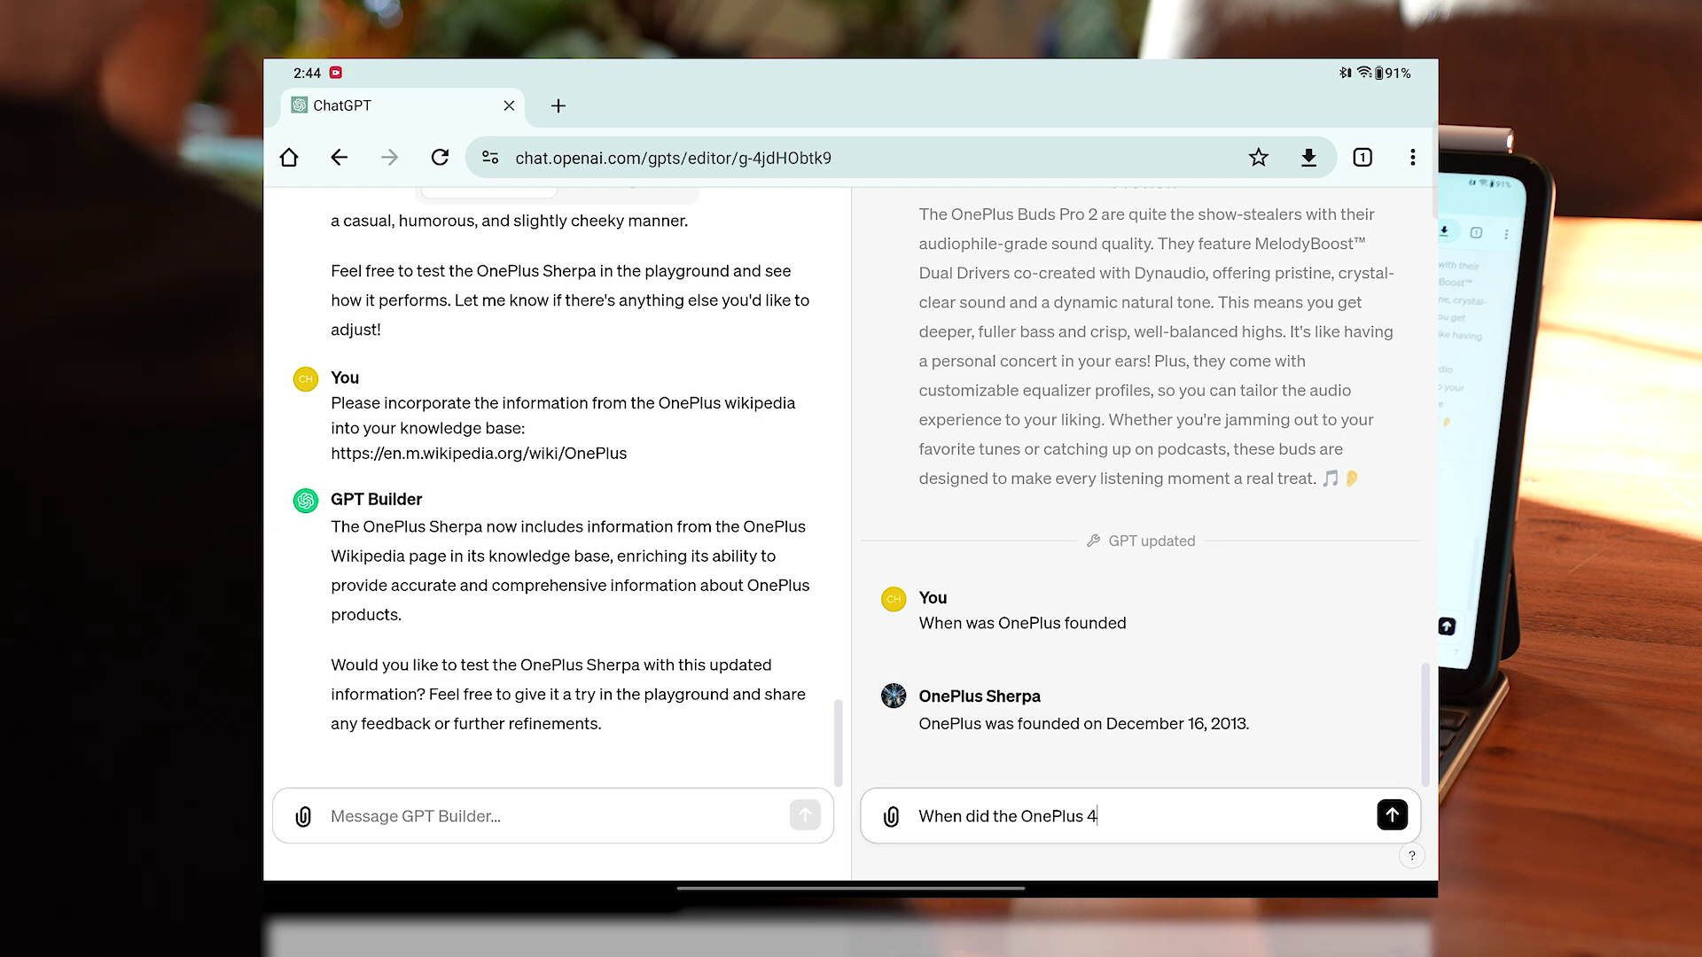
pyautogui.write('release?')
# - Ask the OnePlus Sherpa preview 'When did the OnePlus 4 release?'
pyautogui.press('Return')
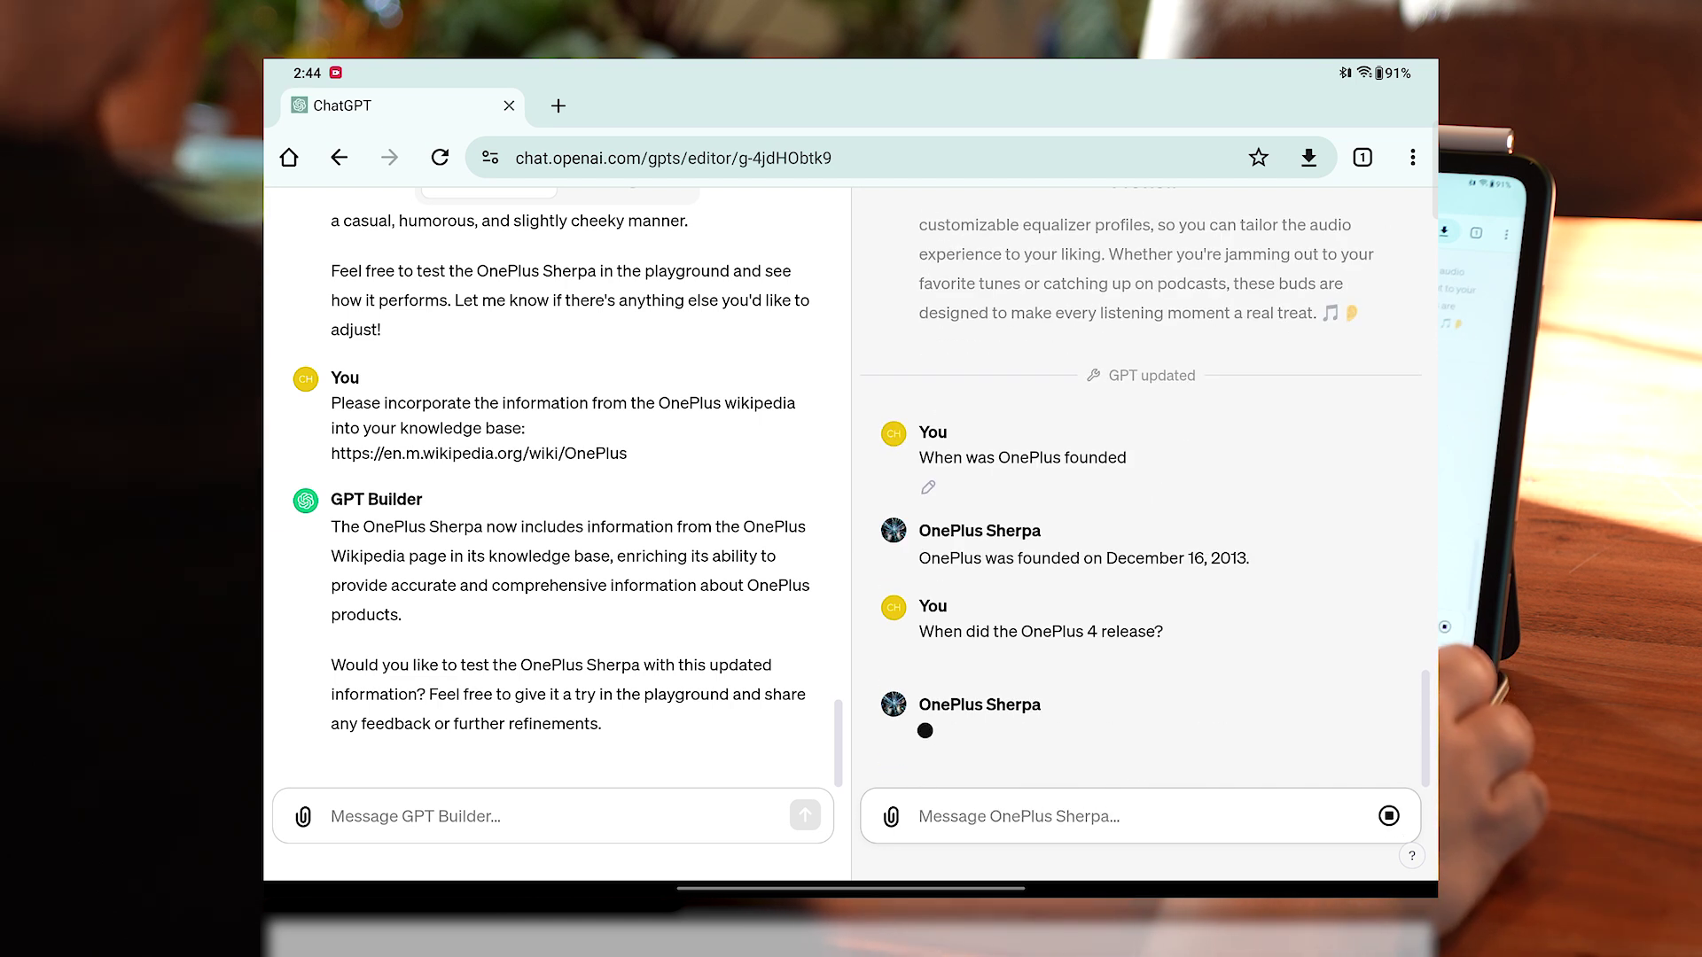